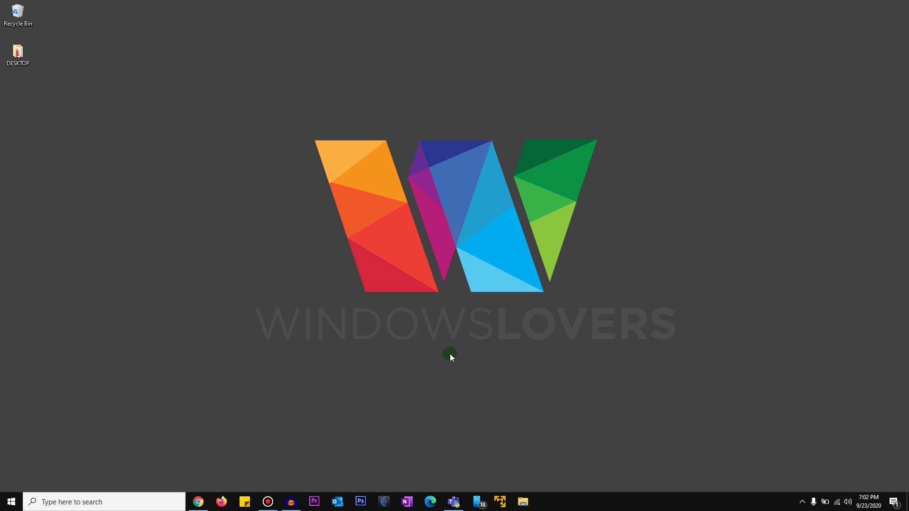
Open the Teams desktop app and share Screen #1 with the contact in the recent chat.
click(456, 505)
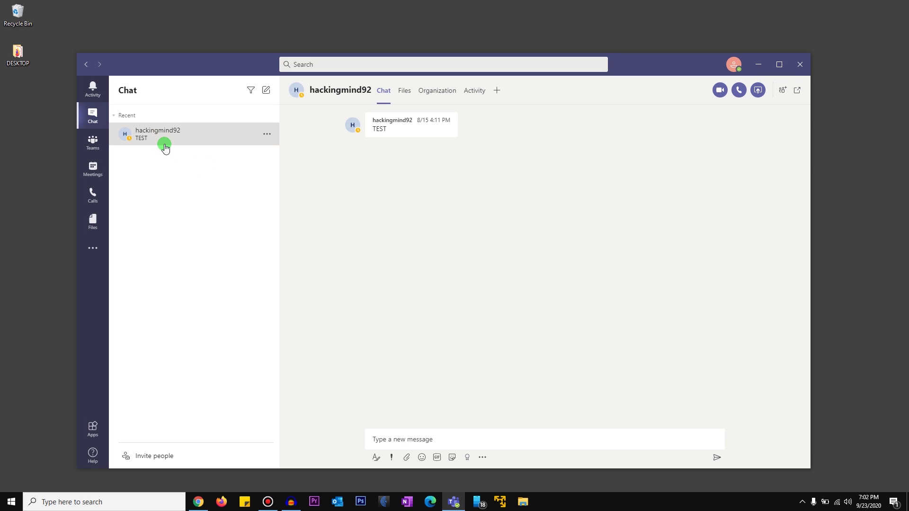
click(173, 167)
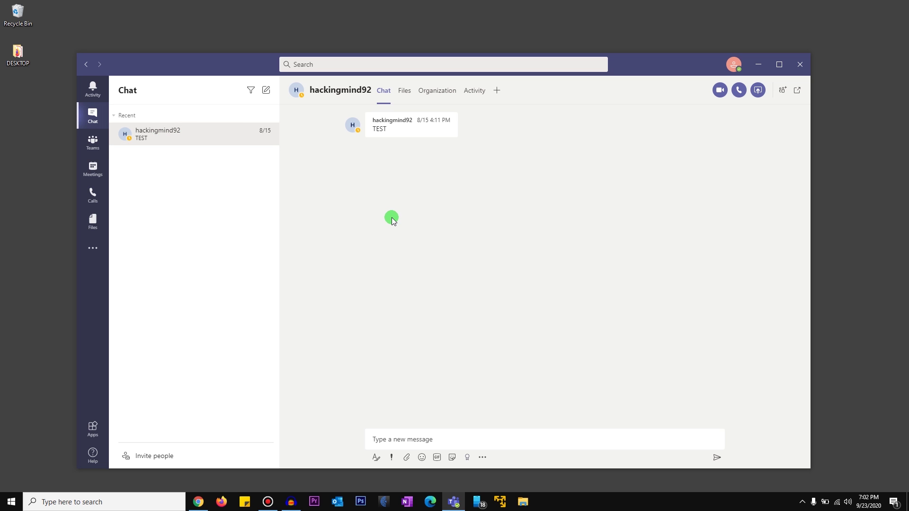
click(758, 91)
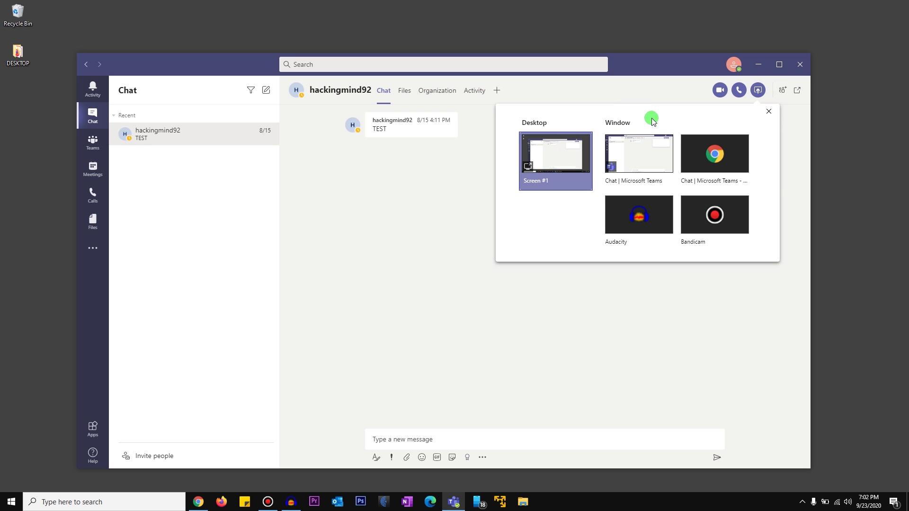
click(554, 165)
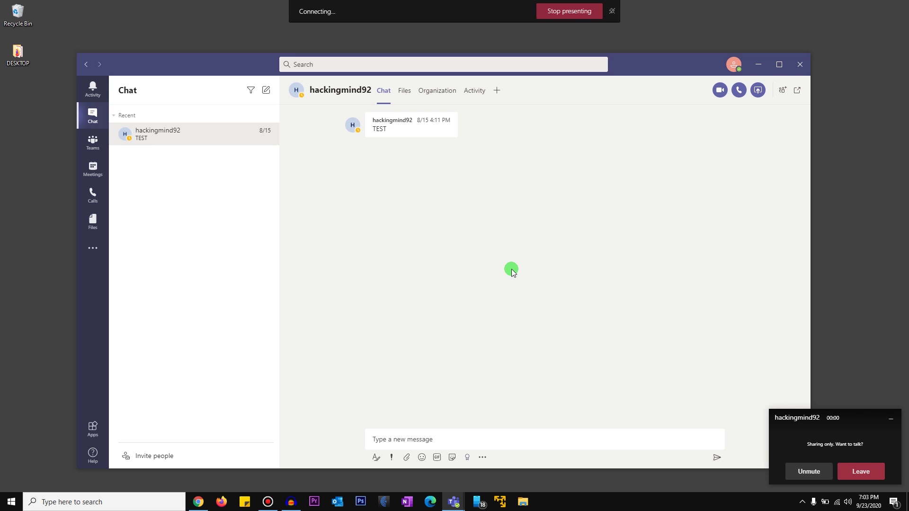
Switch to Teams in Chrome and accept the incoming screen-sharing call, minimizing the floating call window.
click(203, 505)
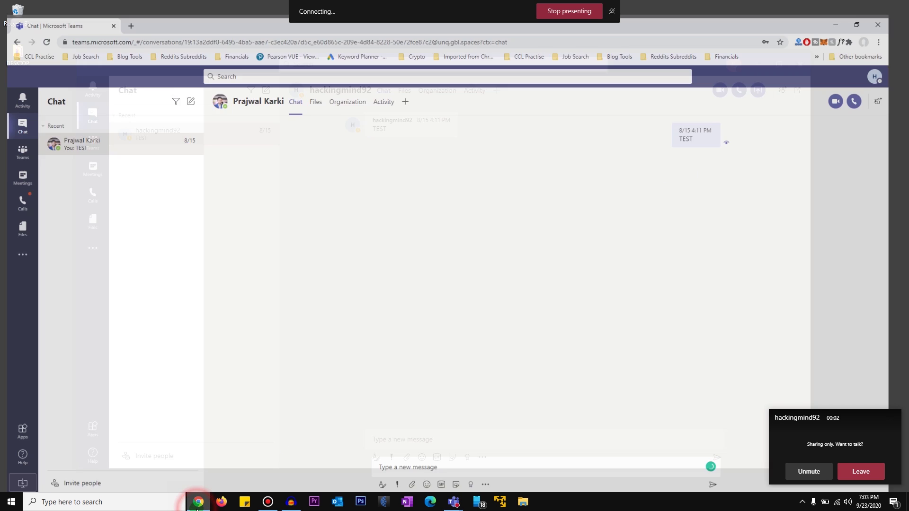
click(890, 419)
click(829, 472)
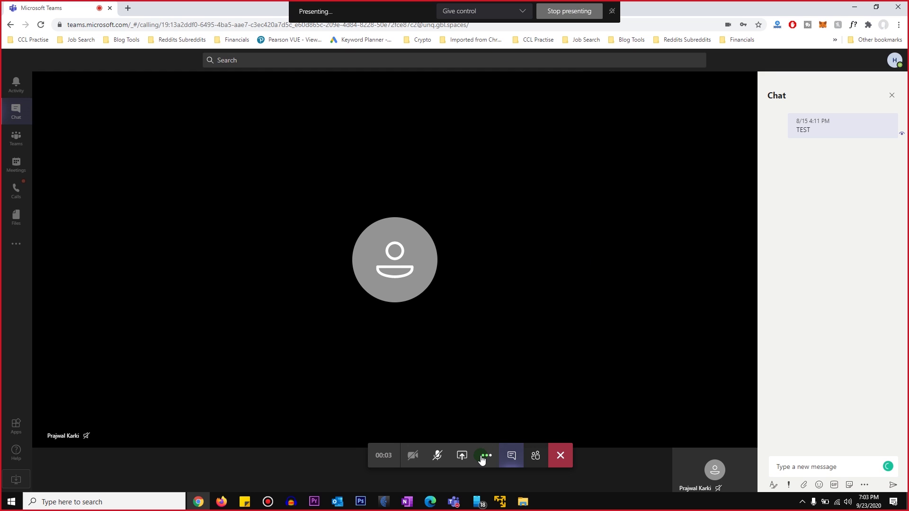
Show the participants of the call and search for "test" as someone to invite.
click(536, 458)
click(810, 121)
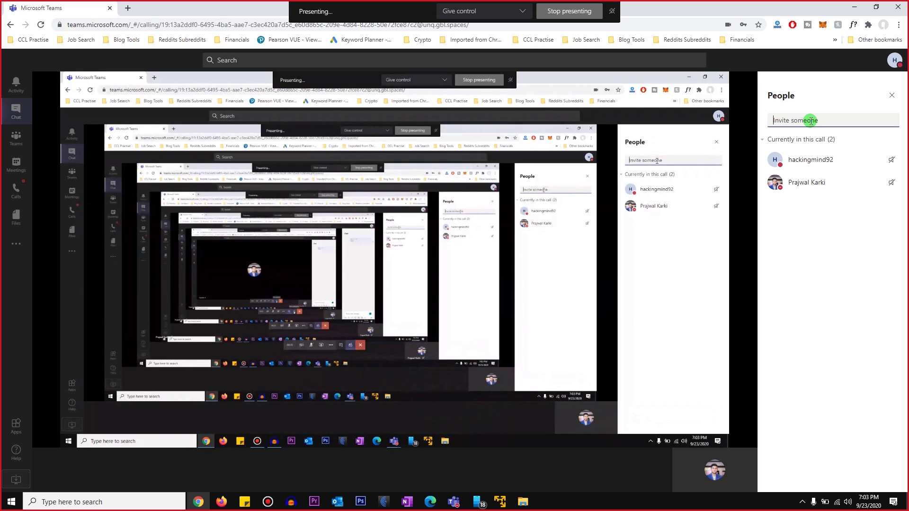
text(test)
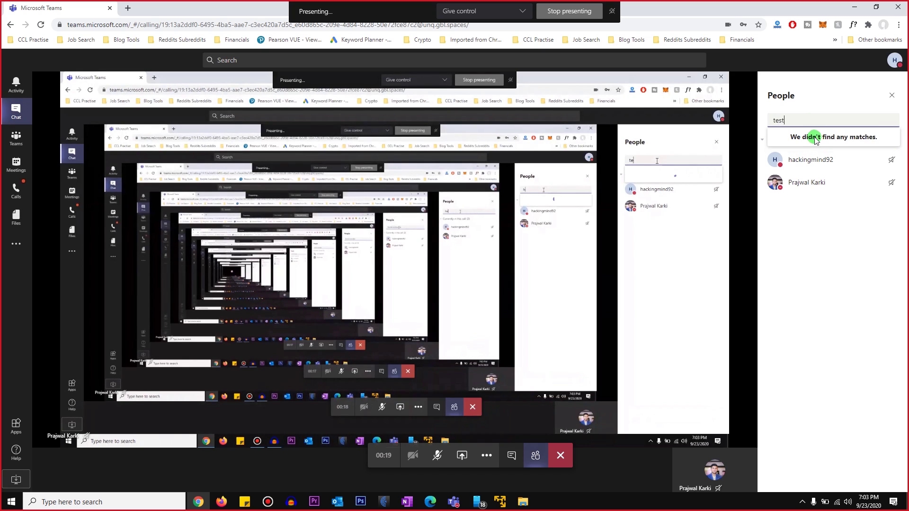
click(832, 233)
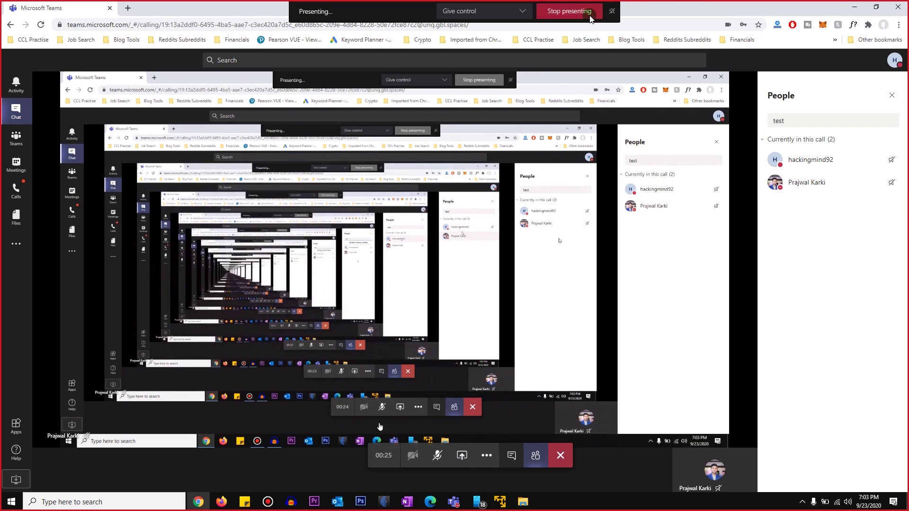
Stop presenting the screen and view the contact's profile card in the desktop chat.
click(569, 11)
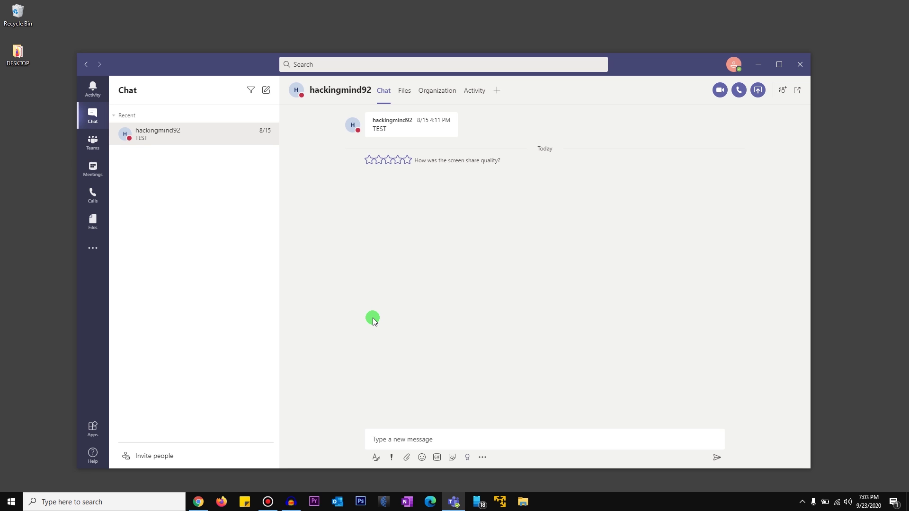
drag(308, 90, 369, 90)
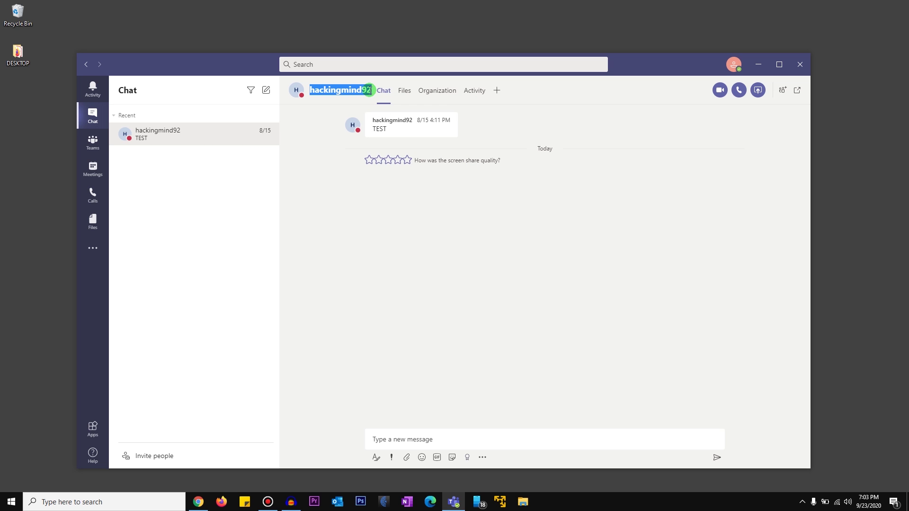
click(436, 345)
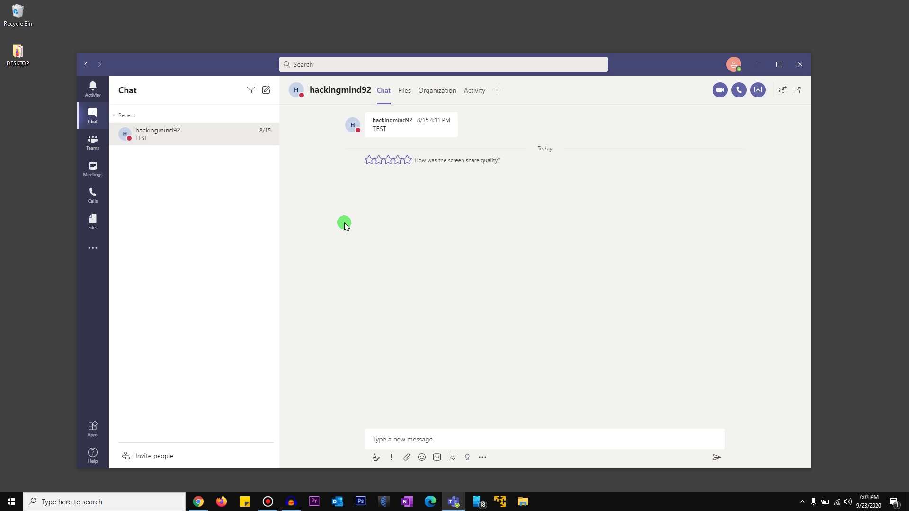
click(590, 295)
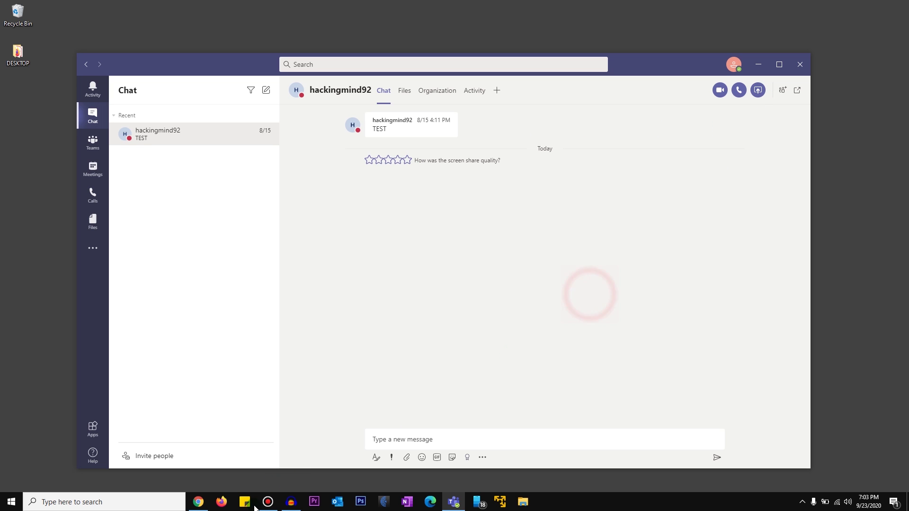
click(471, 304)
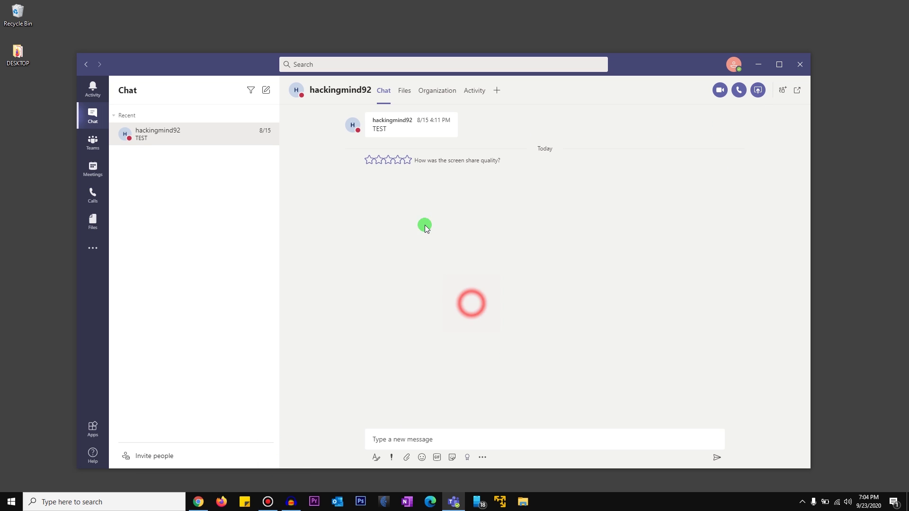
drag(316, 86, 371, 87)
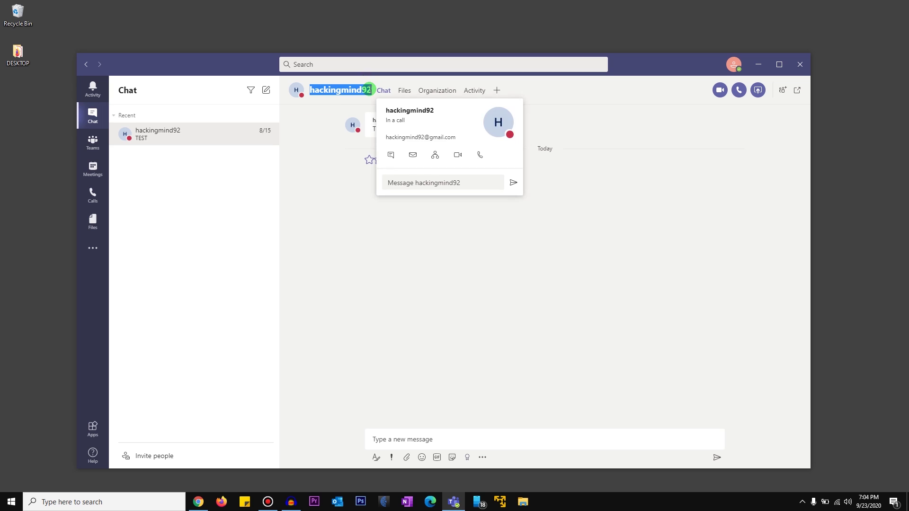
click(397, 258)
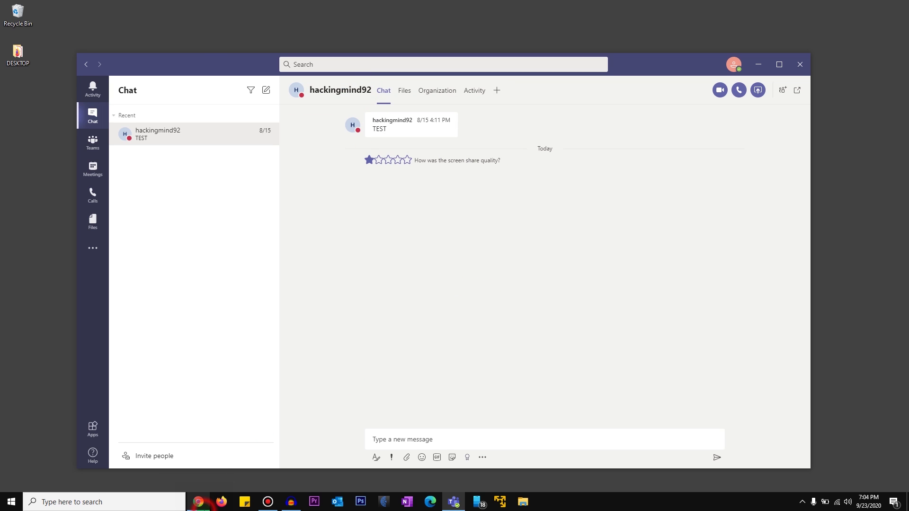
Look at the other account's Teams chat in Chrome and return to the desktop app.
click(198, 501)
click(539, 463)
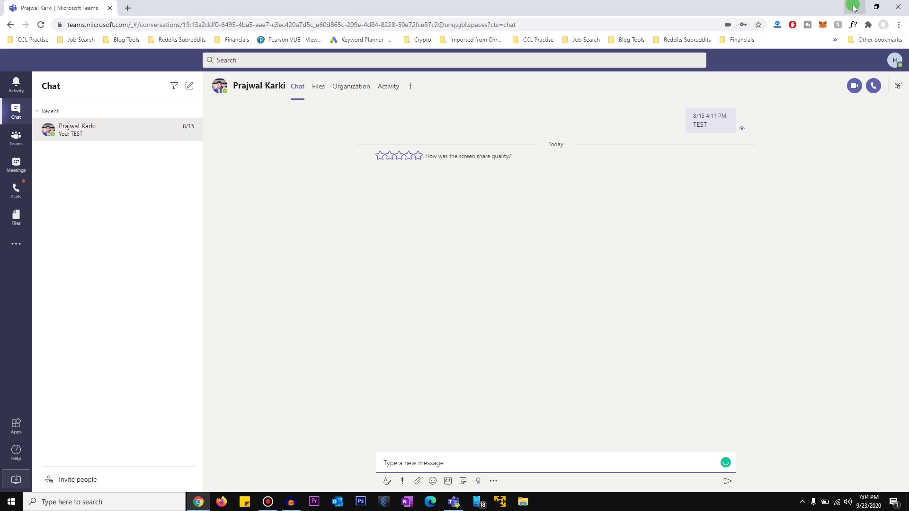
click(854, 8)
click(511, 306)
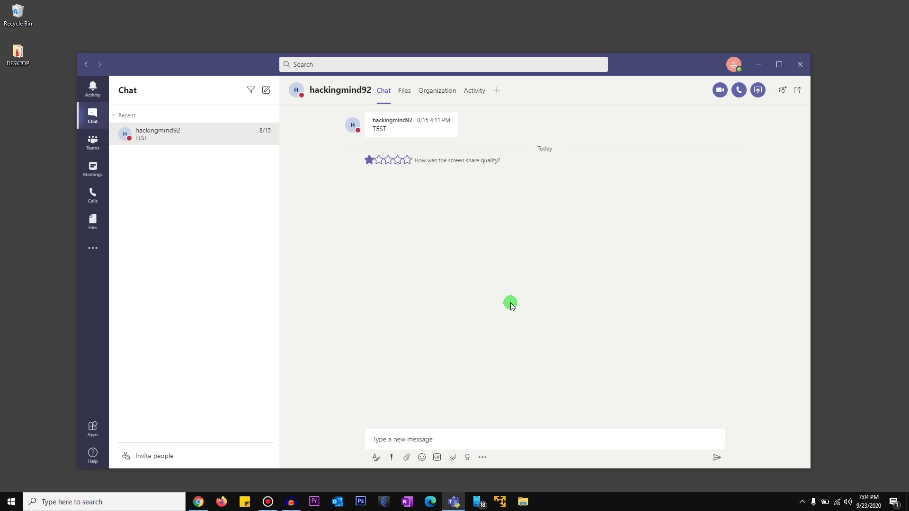
click(511, 303)
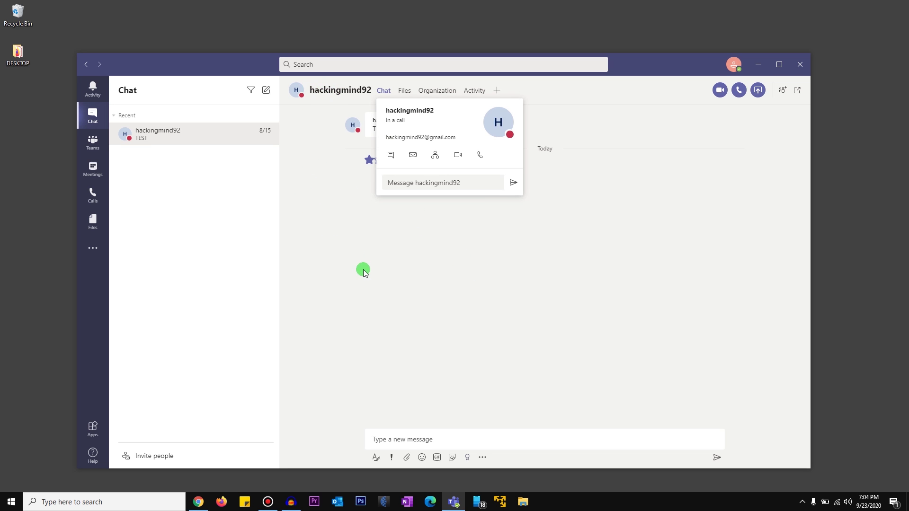
Check the contact's presence status on the profile card in the desktop chat.
click(431, 341)
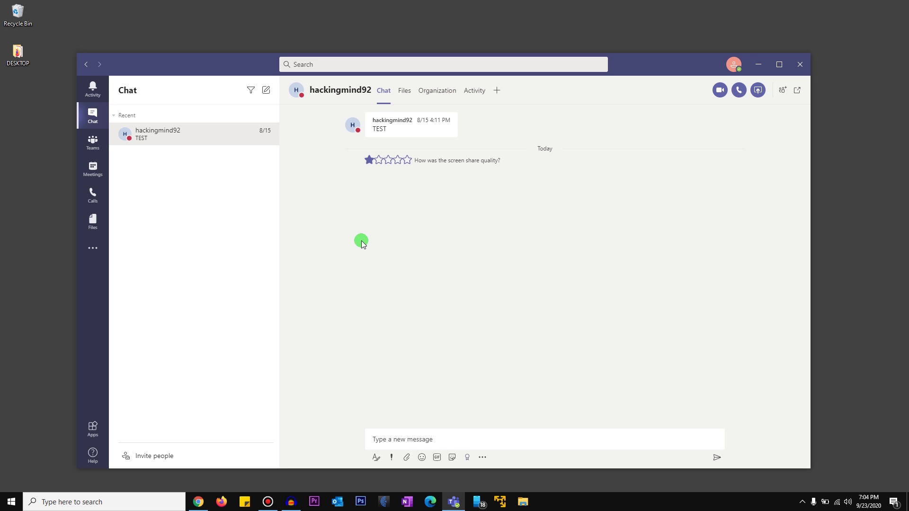
click(325, 90)
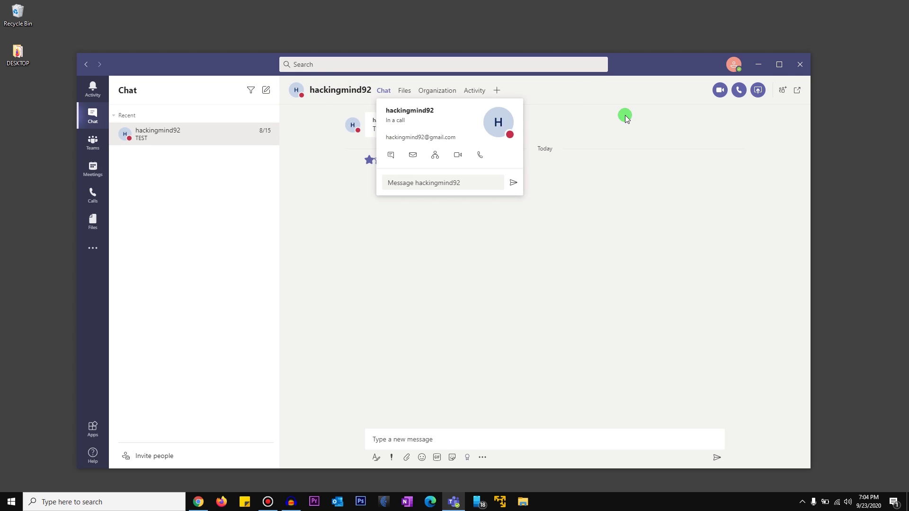
click(626, 118)
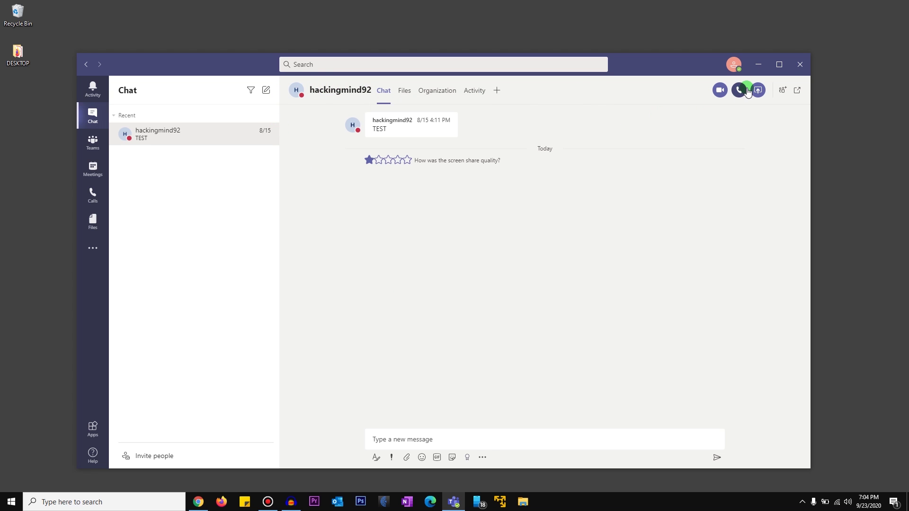
click(364, 90)
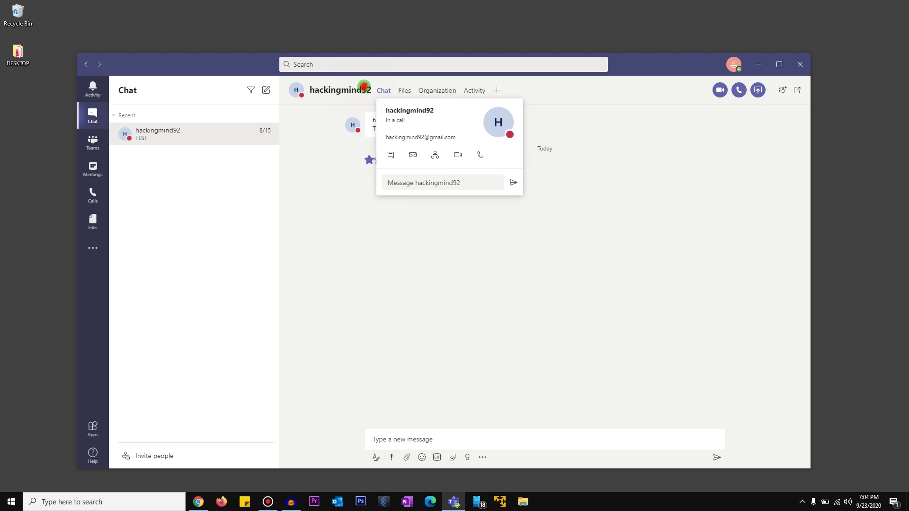
click(392, 283)
Switch to Chrome to compare the second account's presence status with the desktop app, and return to the desktop chat.
click(199, 502)
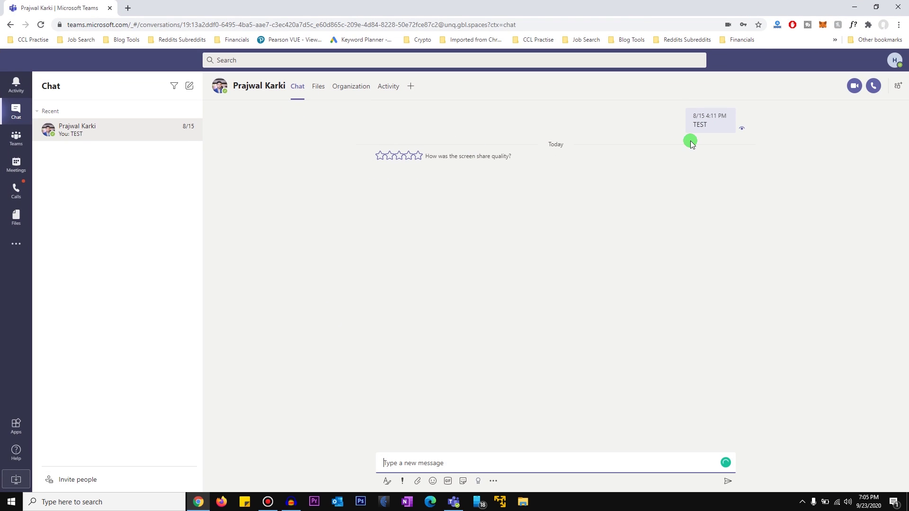
click(855, 7)
click(486, 300)
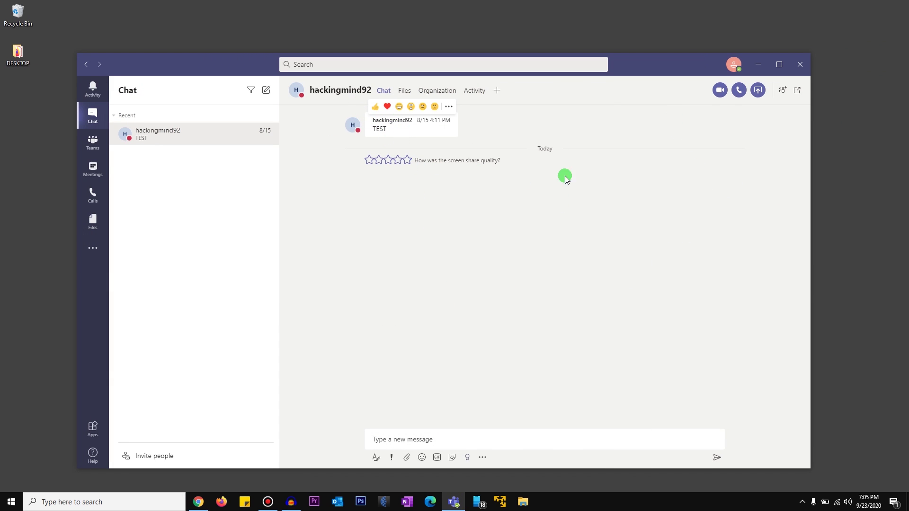
click(548, 249)
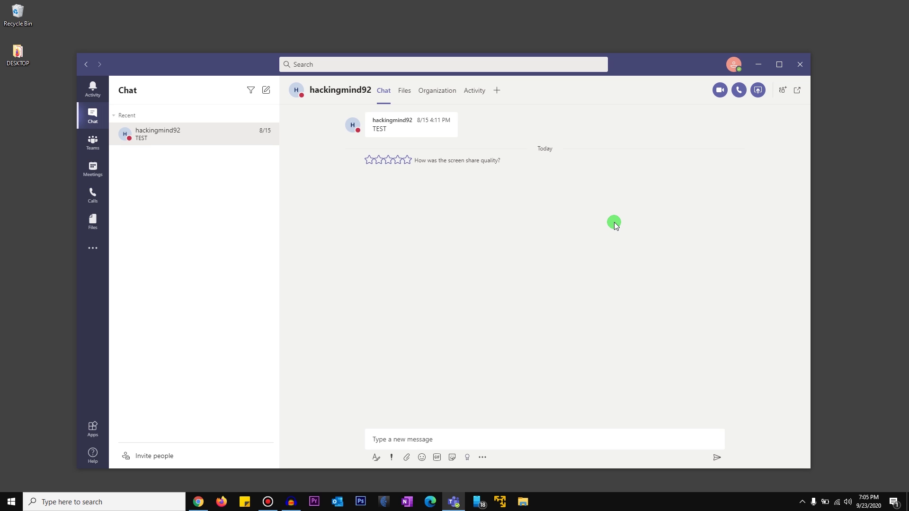
click(759, 66)
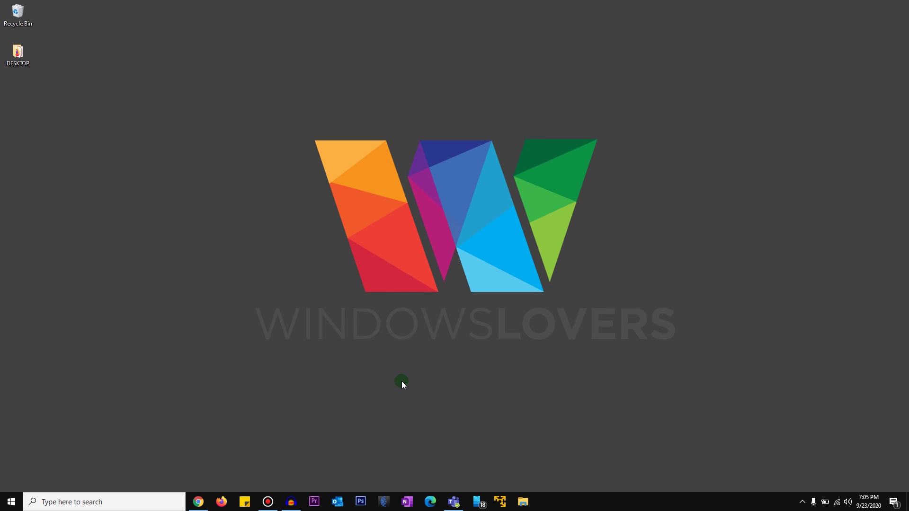
click(453, 502)
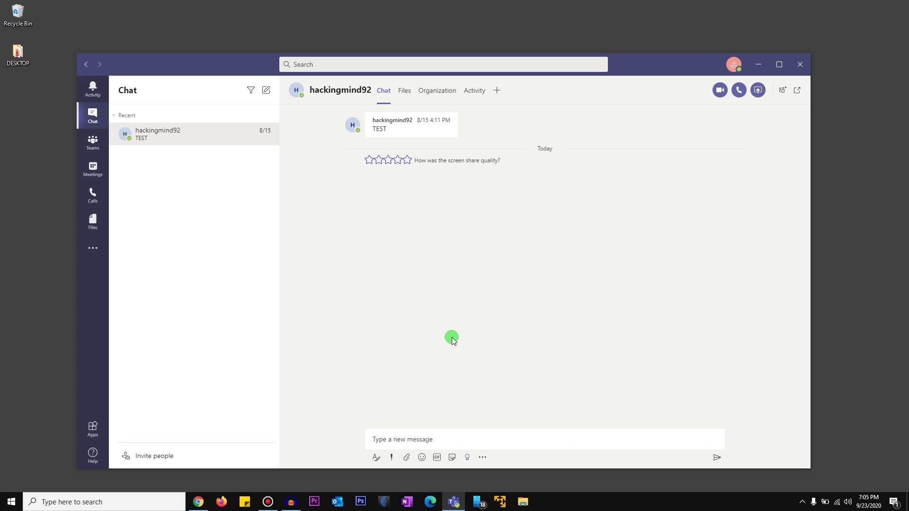
Switch to Teams in Chrome and highlight teams.microsoft.com in the page address.
click(198, 507)
click(248, 24)
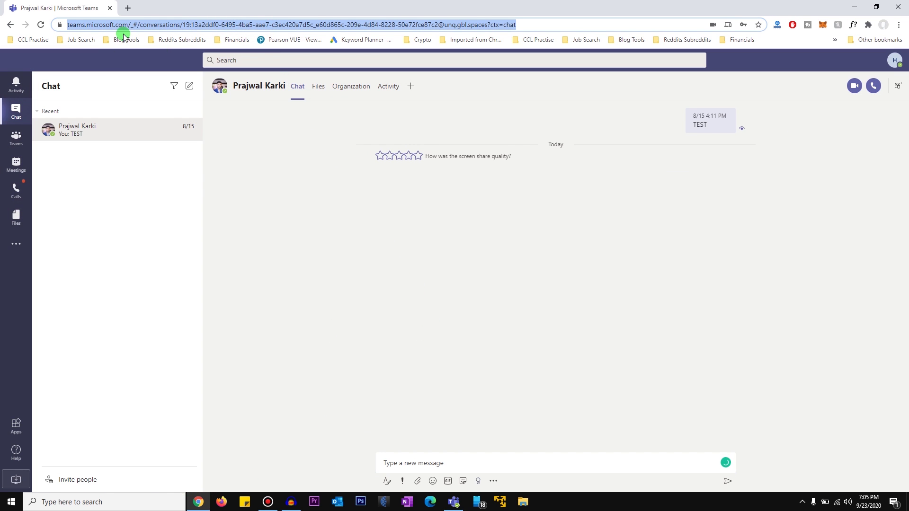
click(137, 23)
drag(150, 24, 90, 26)
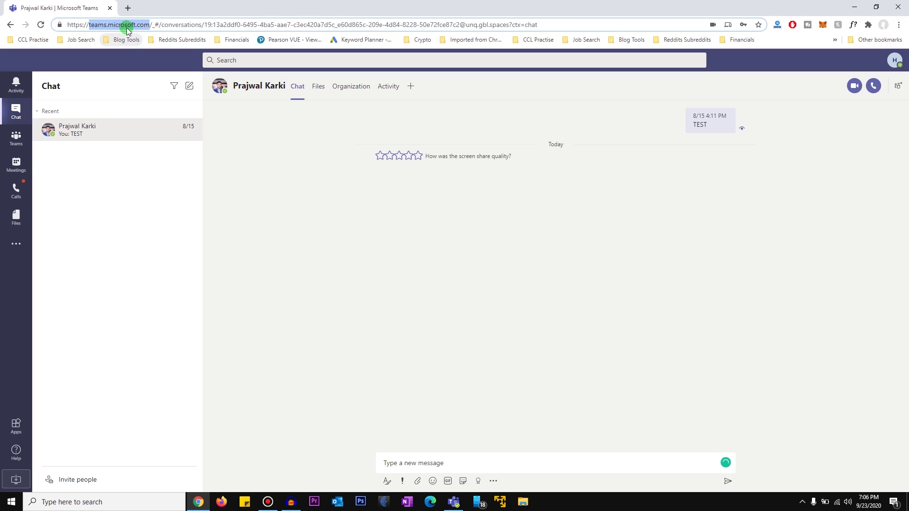
click(282, 280)
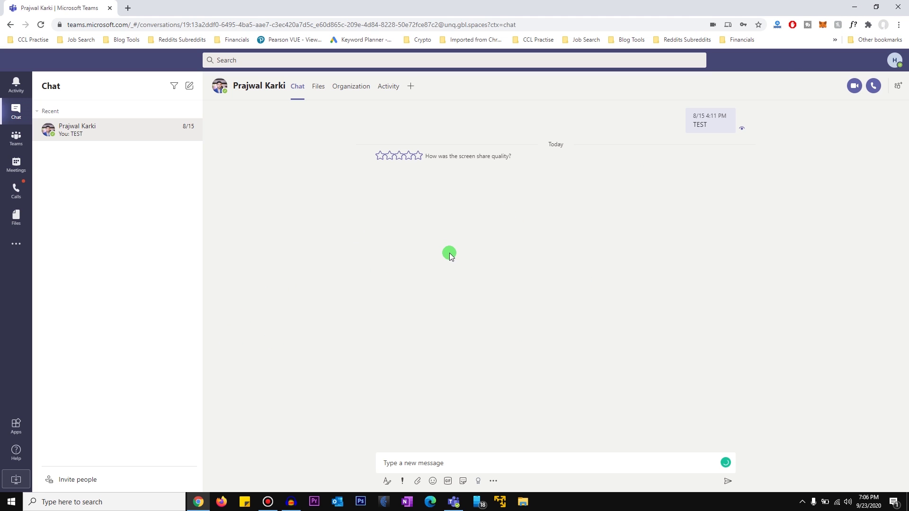
Rate the screen share quality five stars in the browser chat and minimize the Chrome window.
click(418, 156)
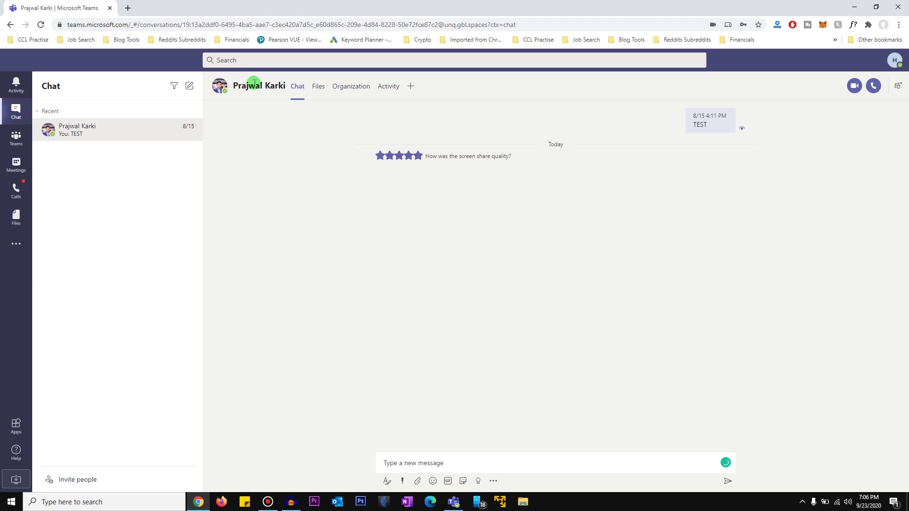
click(127, 24)
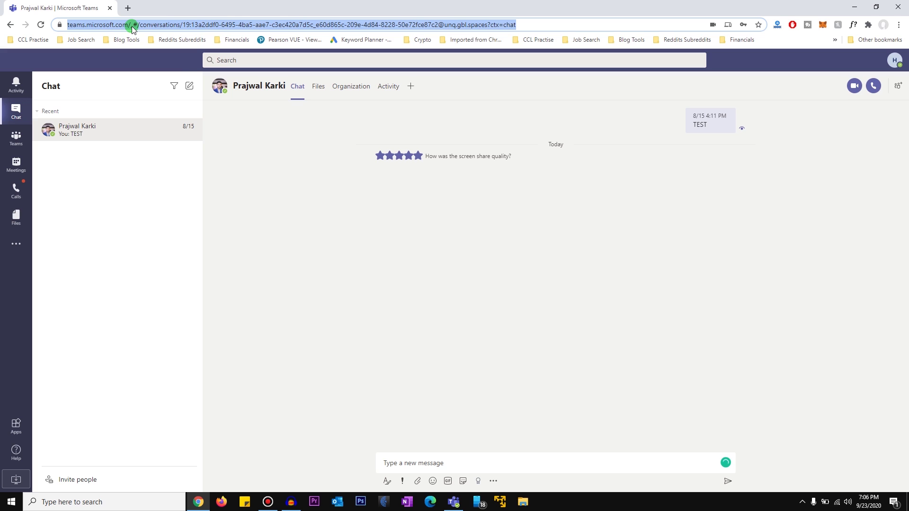
click(296, 314)
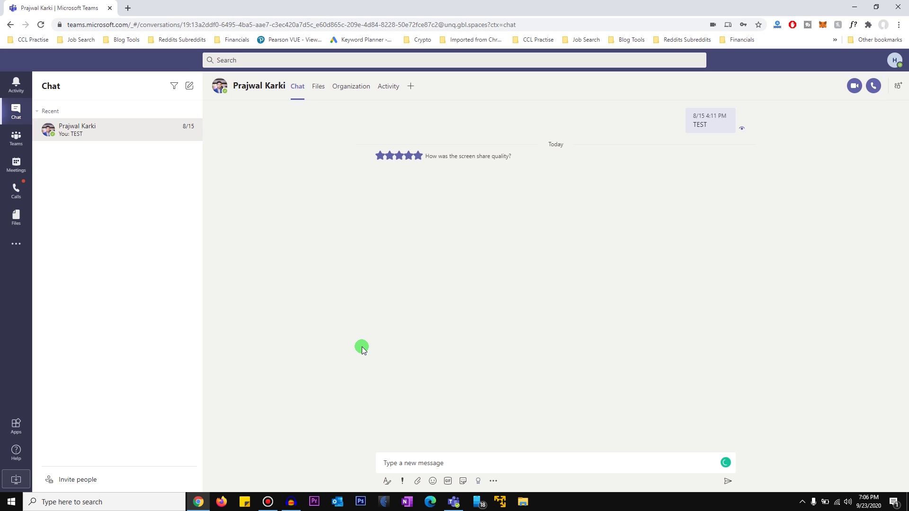
click(855, 8)
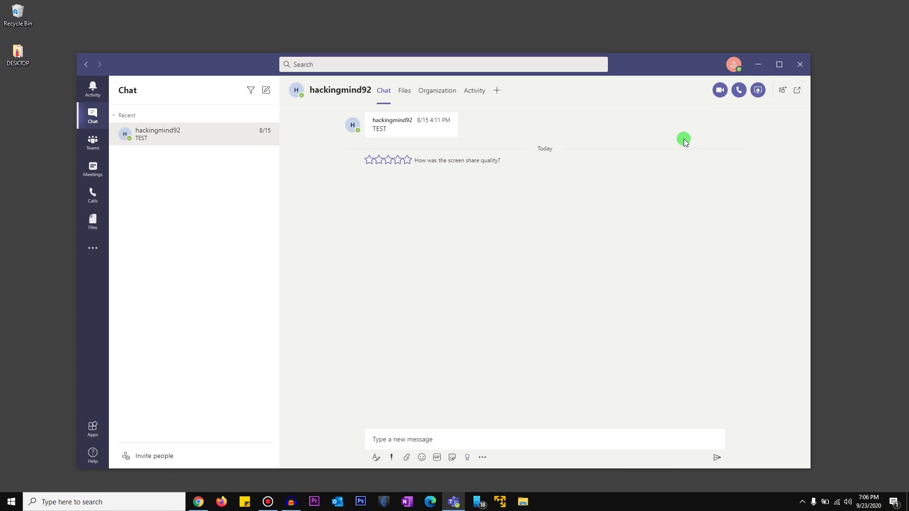
Enable the Disable GPU hardware acceleration option in the desktop app's general settings and close the settings.
click(734, 66)
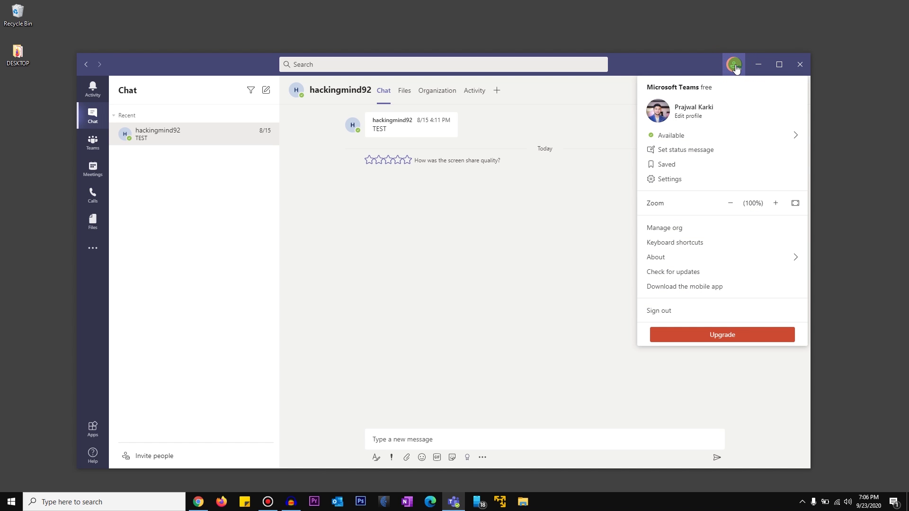
click(671, 179)
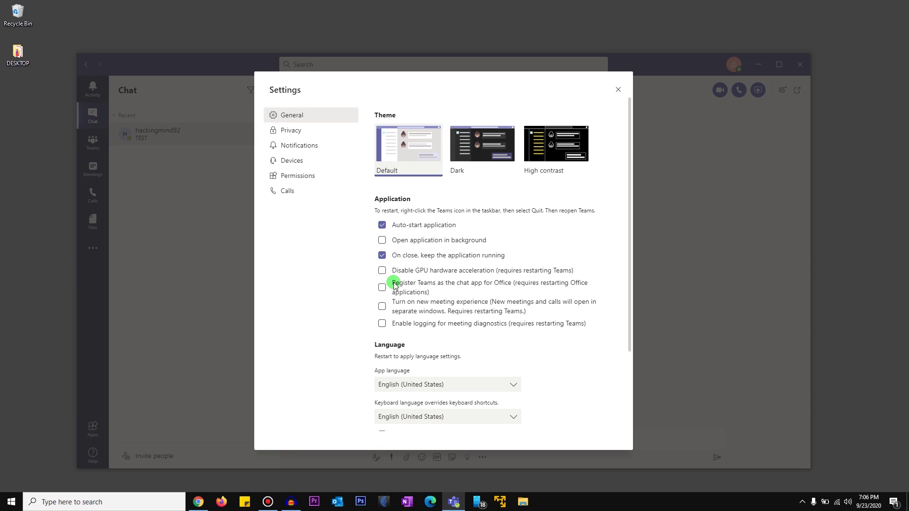
click(382, 271)
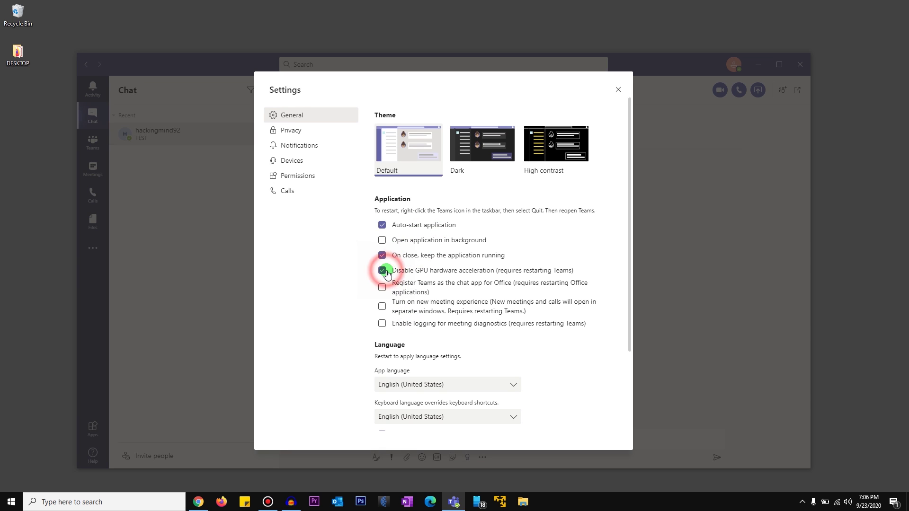
click(618, 90)
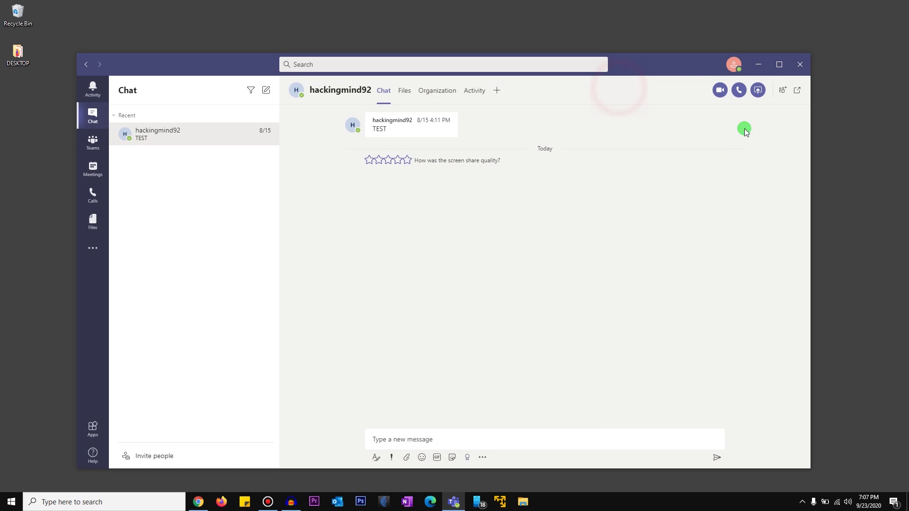
Restart the Teams desktop app by quitting it completely, including its background process, and launching it again.
click(801, 65)
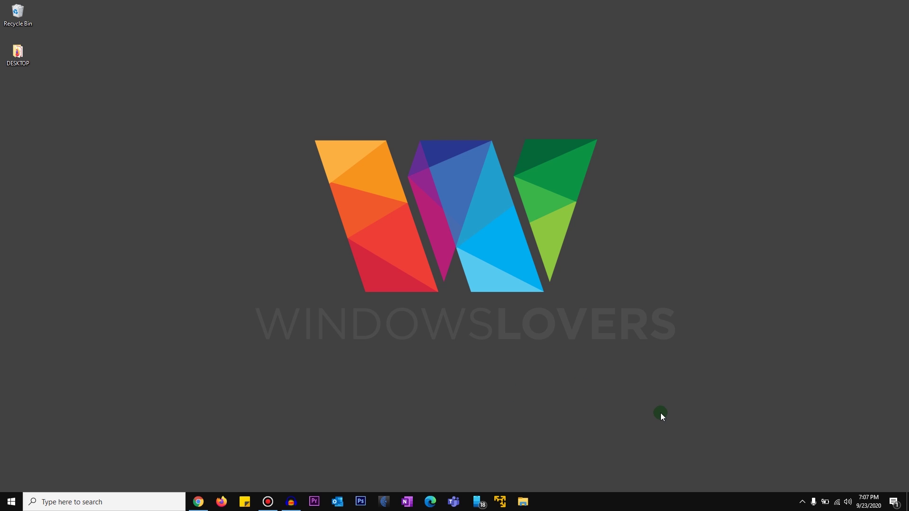
click(803, 503)
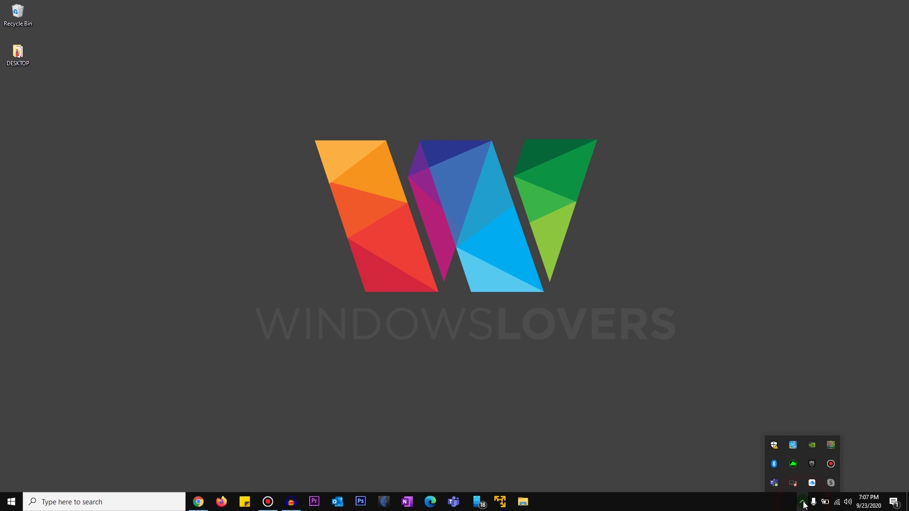
click(776, 483)
right_click(775, 483)
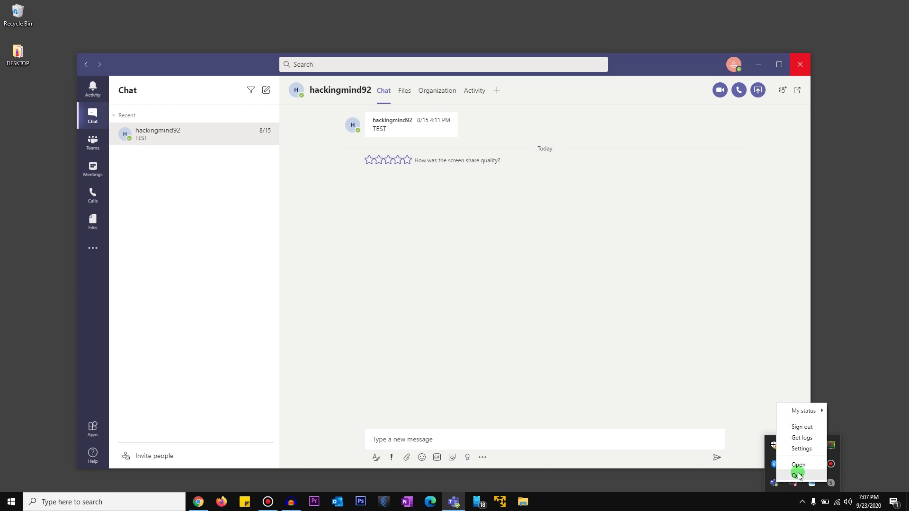
click(799, 464)
click(801, 65)
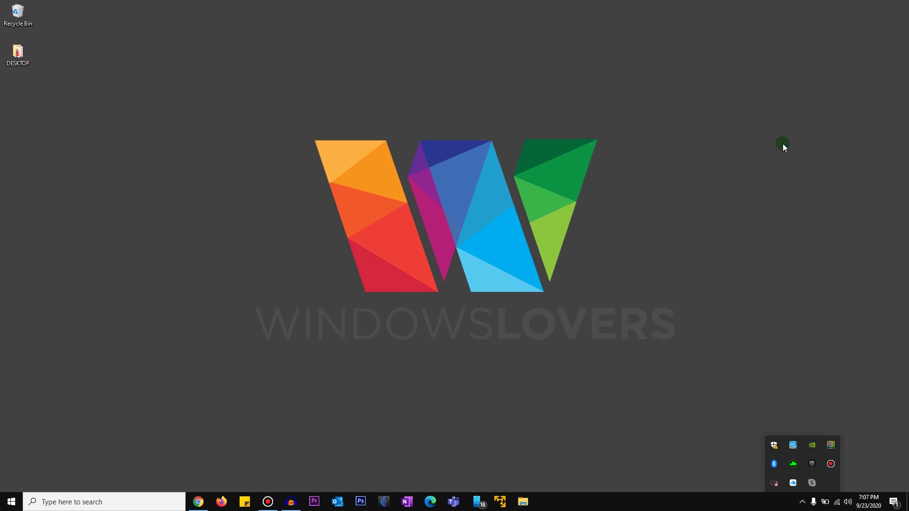
click(456, 504)
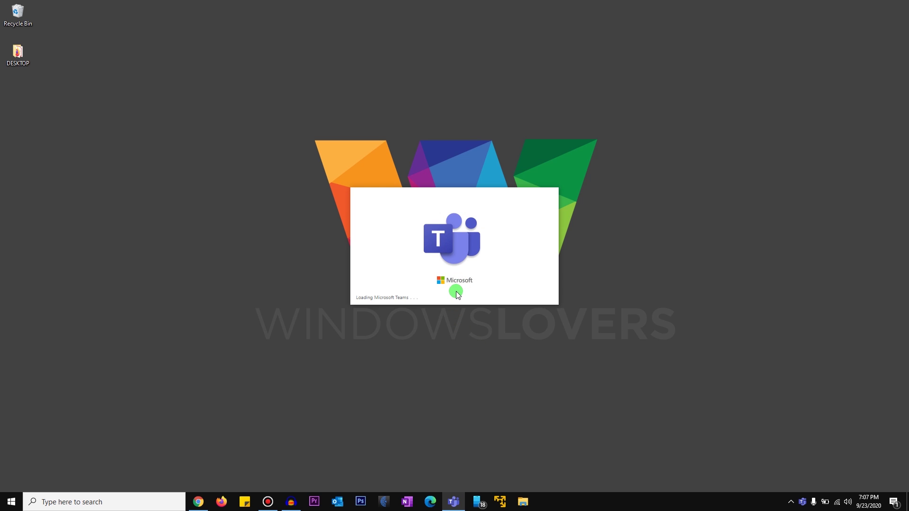
click(500, 419)
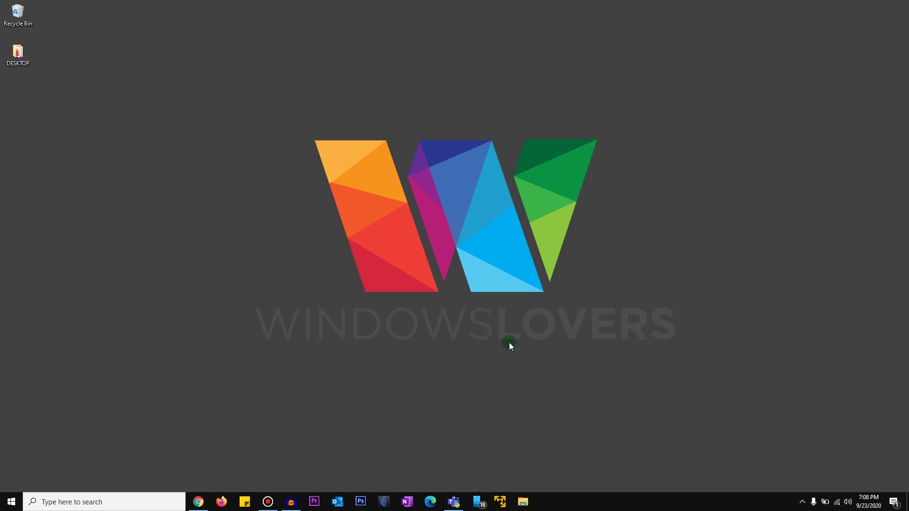
click(268, 502)
right_click(268, 502)
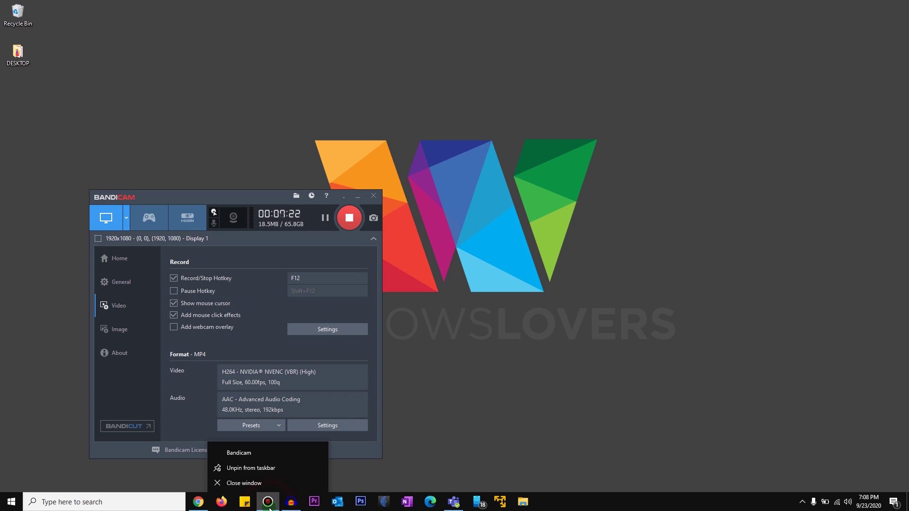